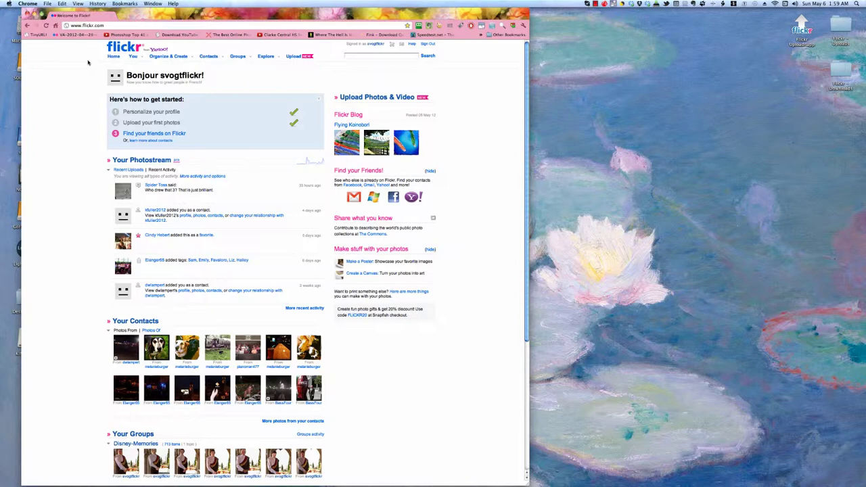
Scroll the home page down until the Disney-Memories group under Your Groups is visible.
scroll(88, 63, down, 1)
scroll(88, 63, down, 2)
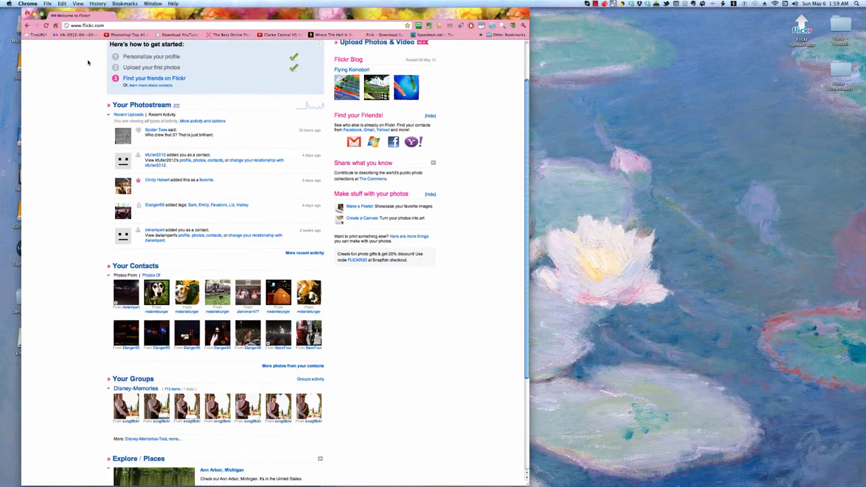
scroll(88, 63, down, 2)
scroll(88, 63, down, 2)
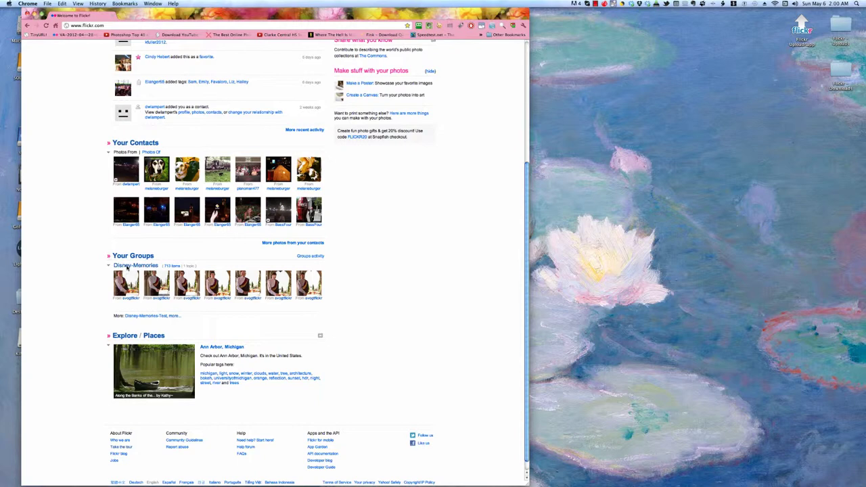
Open the Disney-Memories group and its Add photos page for the Group Pool.
click(135, 267)
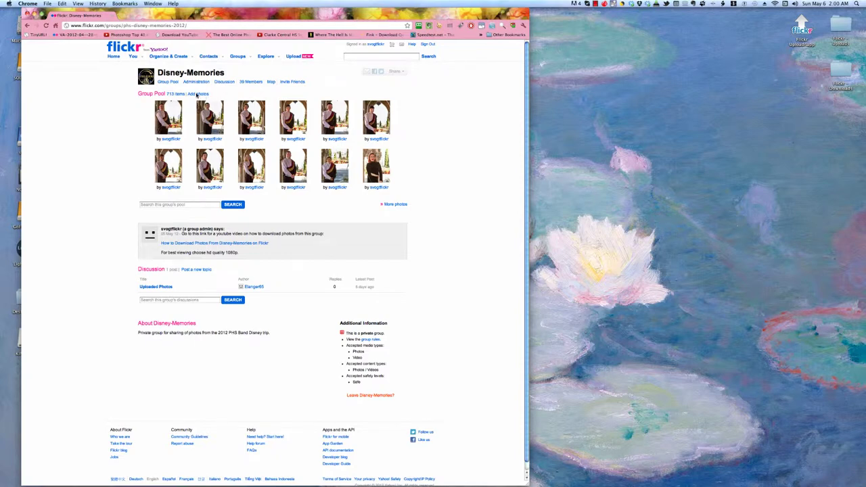
click(197, 95)
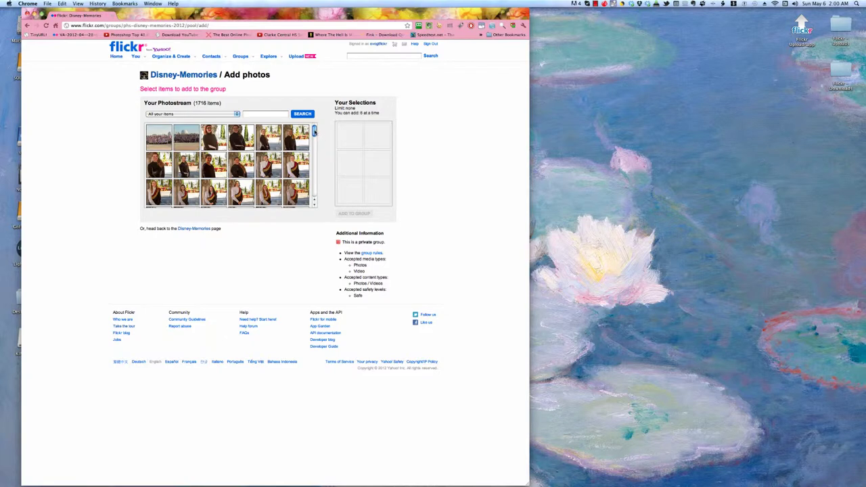
drag(314, 131, 314, 130)
click(295, 137)
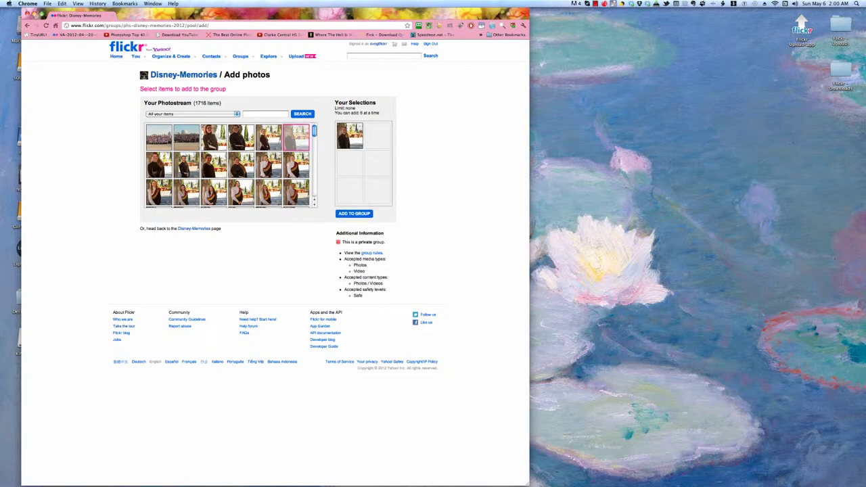
click(190, 143)
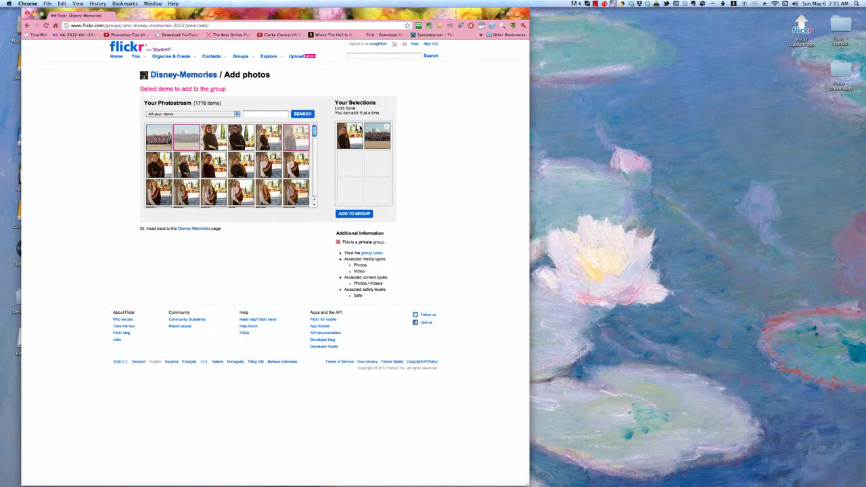
click(359, 127)
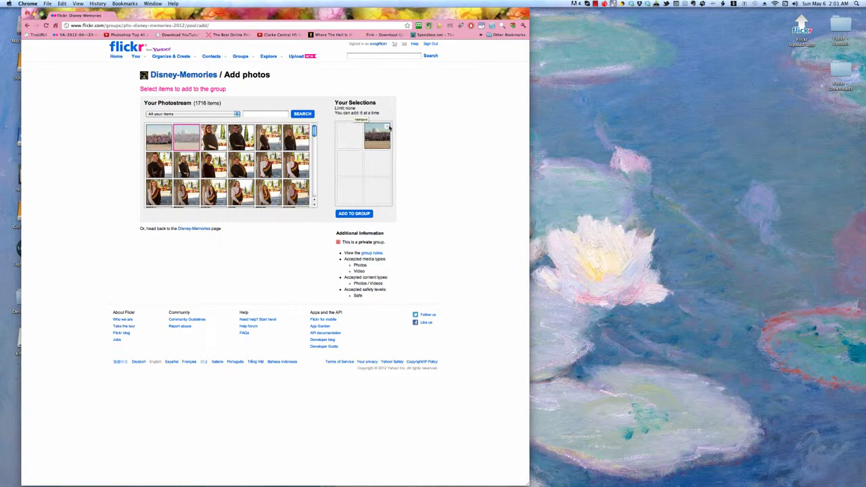
click(389, 127)
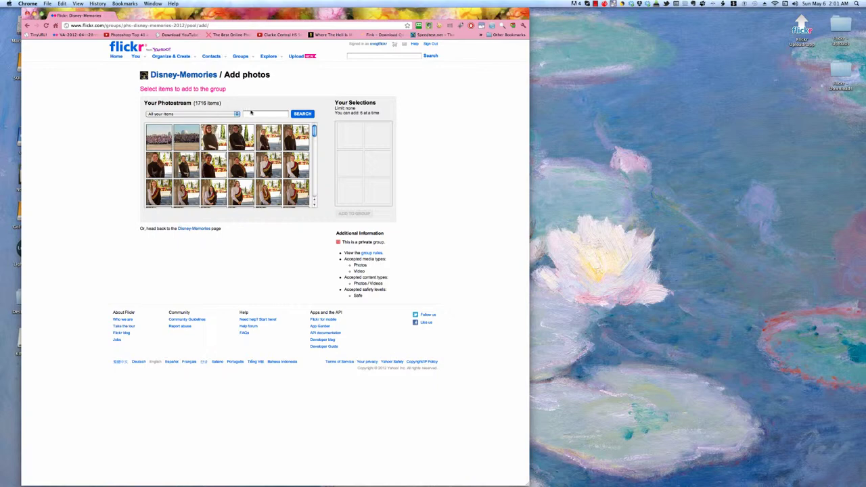
Filter to the Old band Pics set, select both photos, and add them to the pool.
mouse_move(314, 131)
mouse_down()
mouse_move(314, 157)
mouse_move(314, 129)
mouse_up()
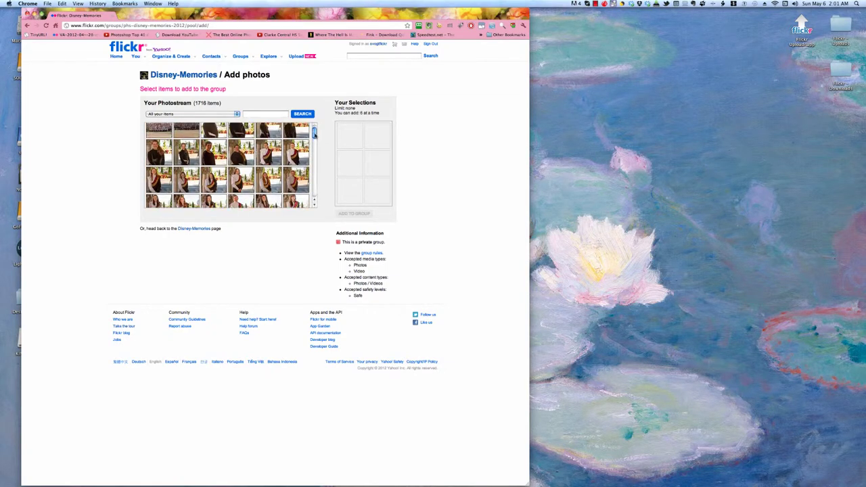
click(255, 113)
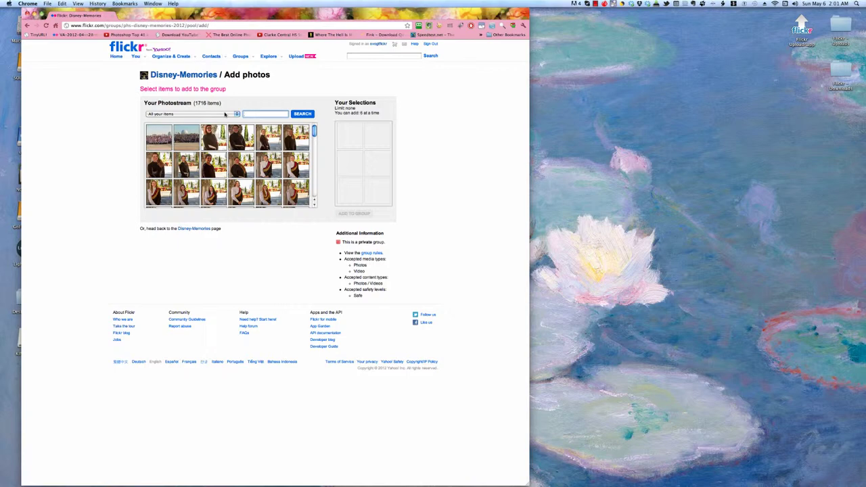
click(226, 114)
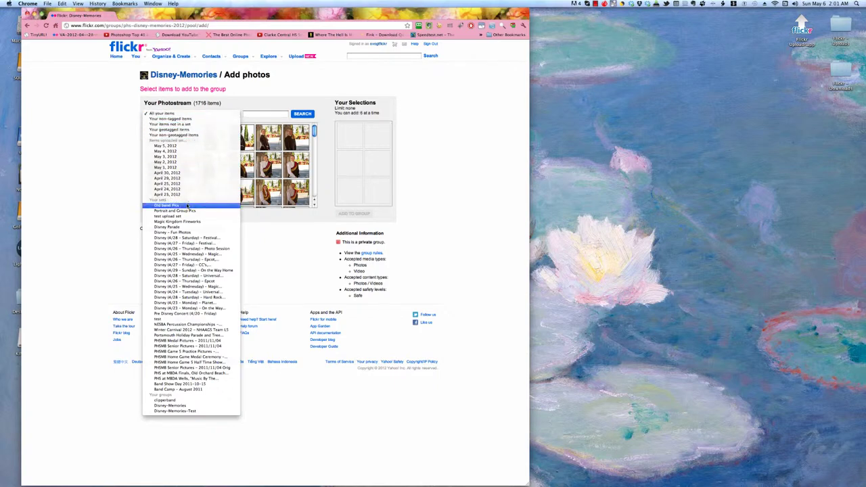
click(167, 206)
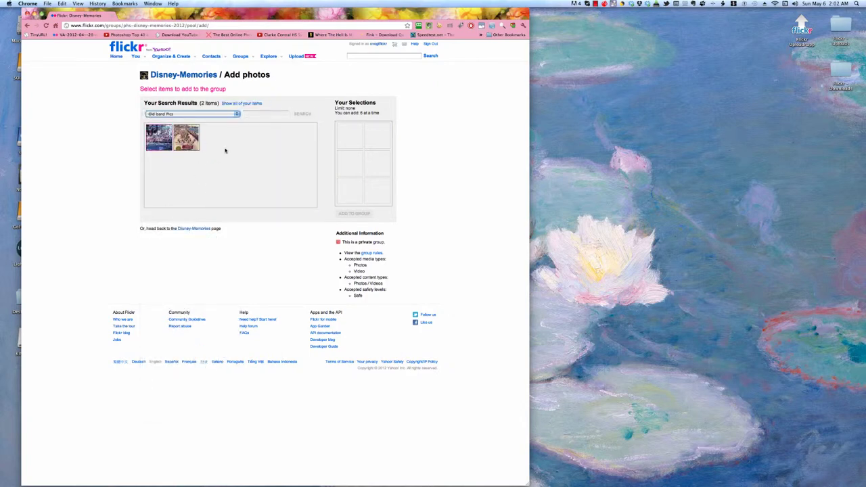
click(162, 138)
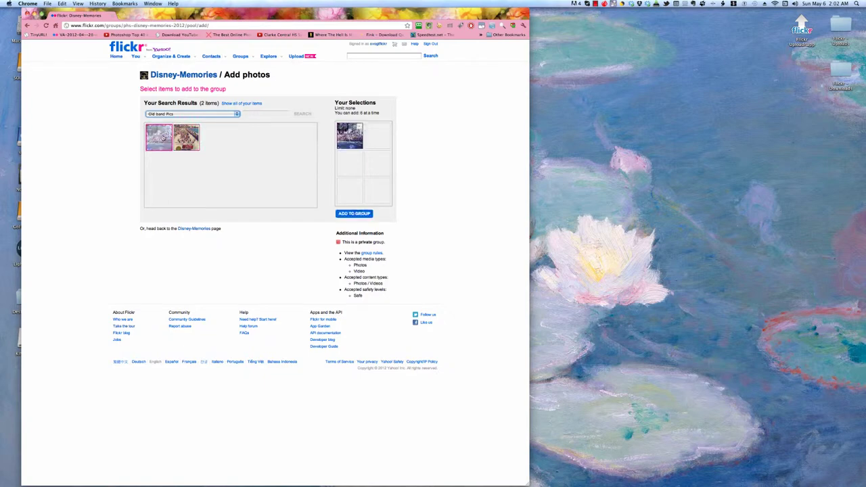
click(186, 137)
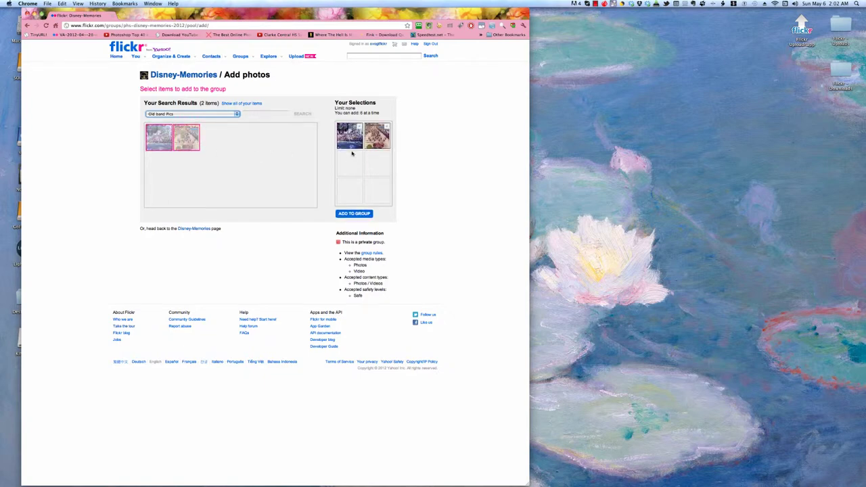
click(354, 213)
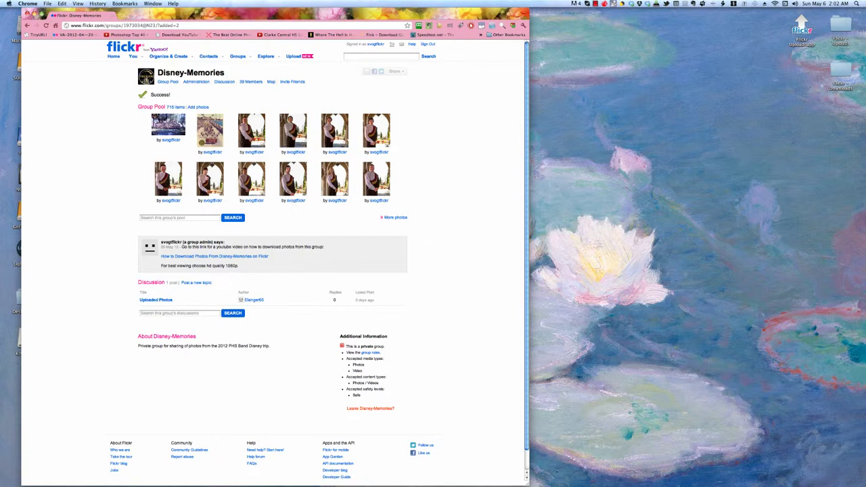
Remove the second newly added band photo from the pool, confirming with Yes, Remove It.
double_click(214, 153)
click(215, 153)
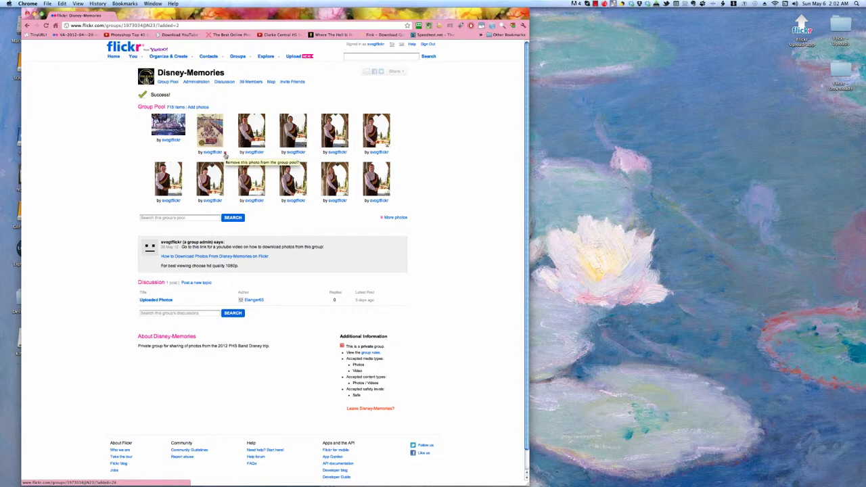
click(226, 155)
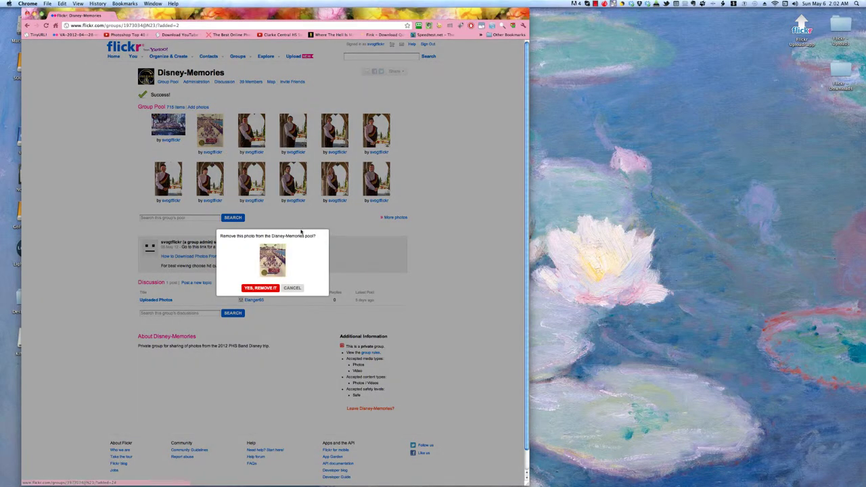
click(255, 289)
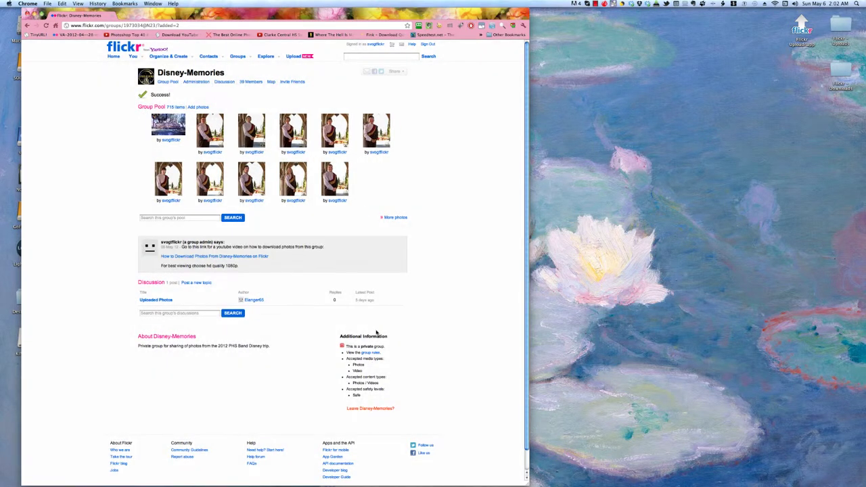